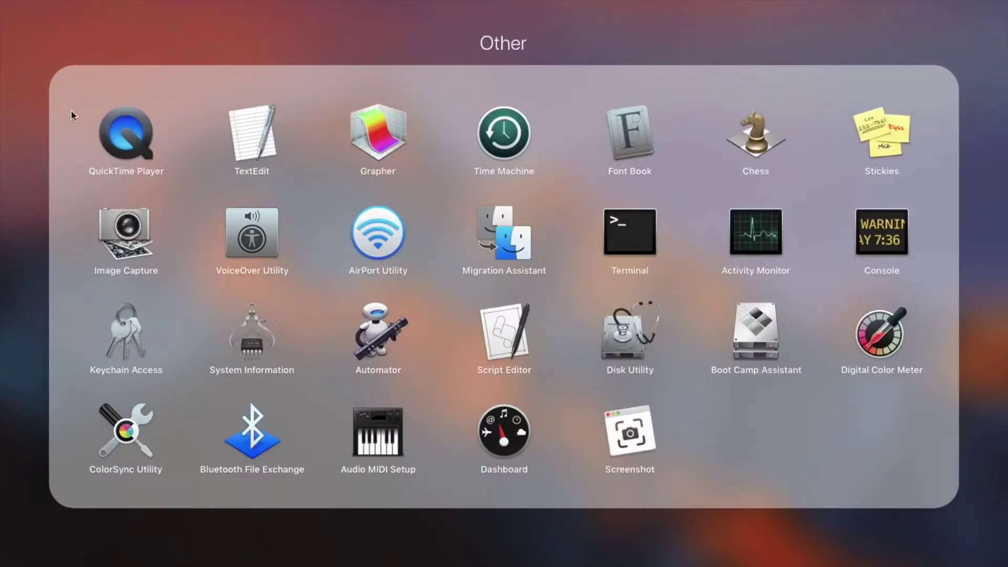
# Step: Check the external hard drive's file system details in Disk Utility and close the utility
pyautogui.click(623, 336)
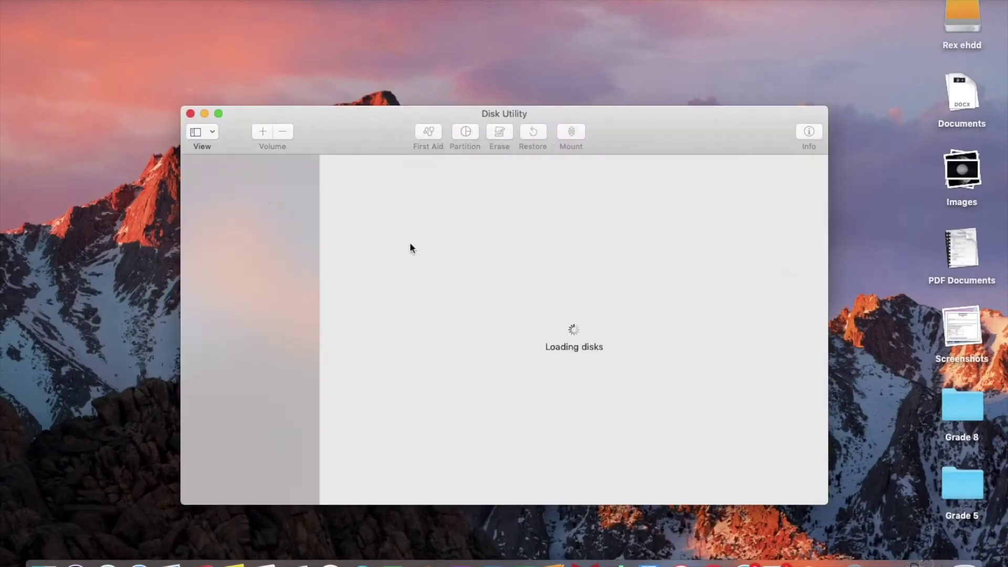
pyautogui.click(254, 222)
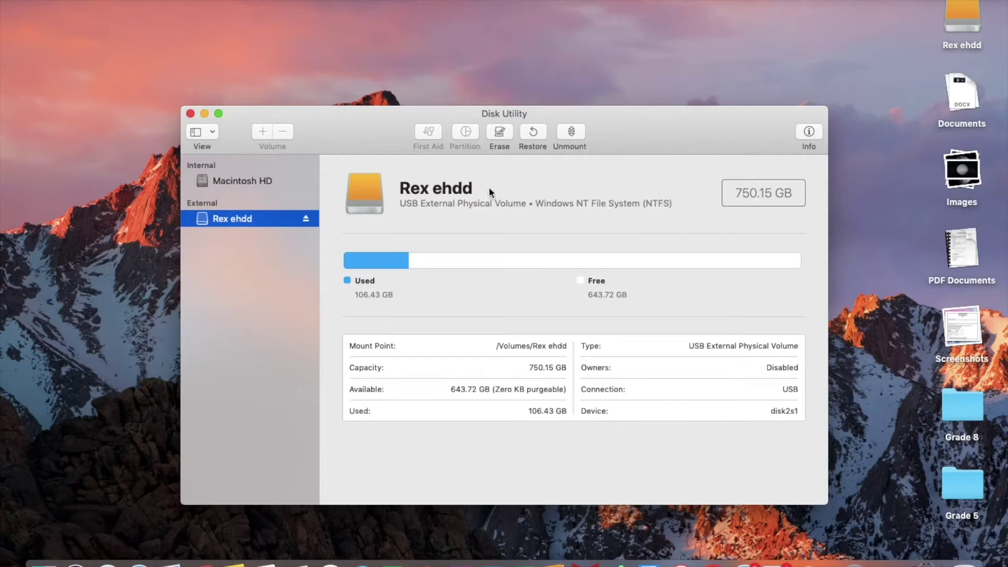
pyautogui.click(192, 114)
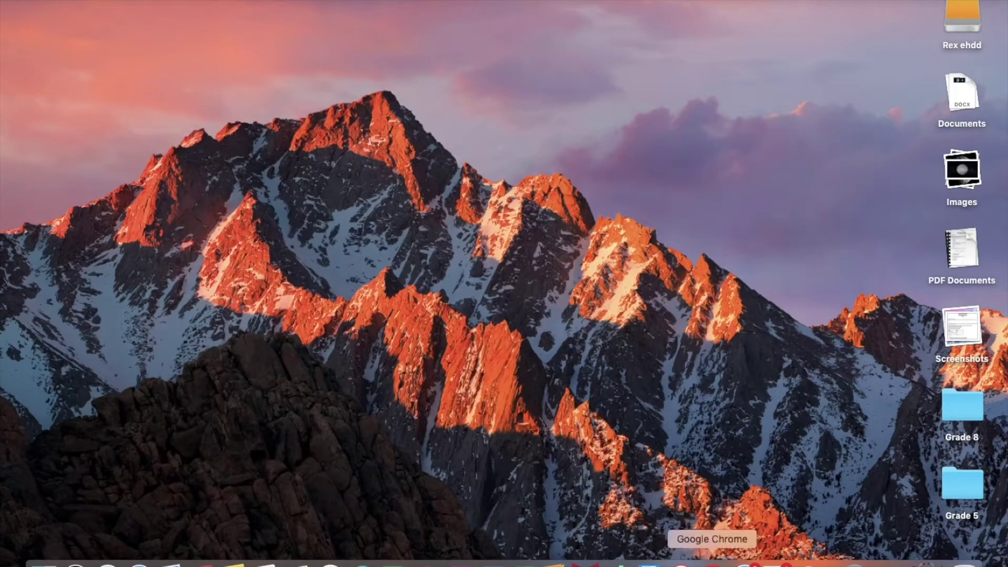
# Step: In Google Chrome, search for "iboysoft ntfs for mac" and open the product page on iboysoft.com
pyautogui.click(712, 559)
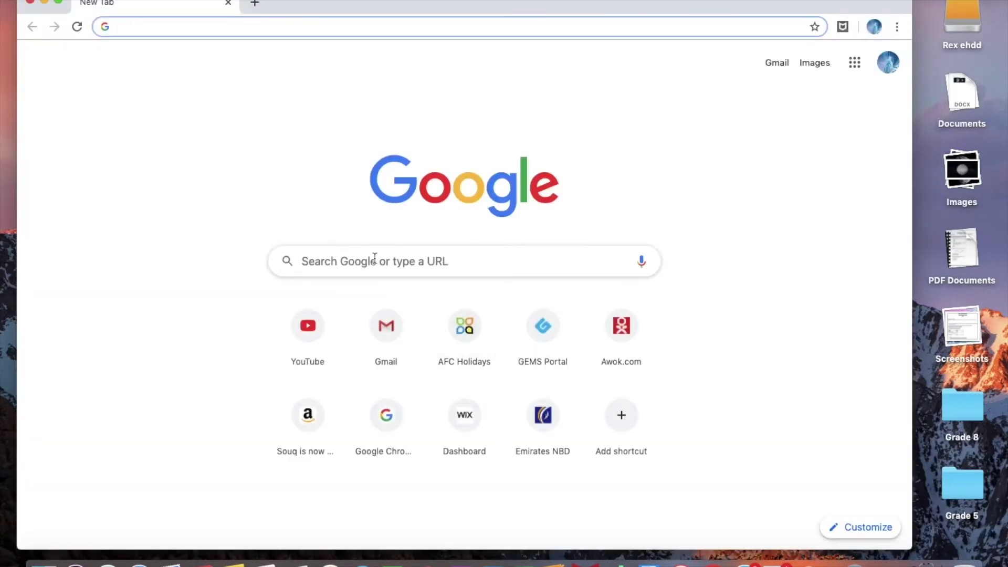
pyautogui.write('ibo')
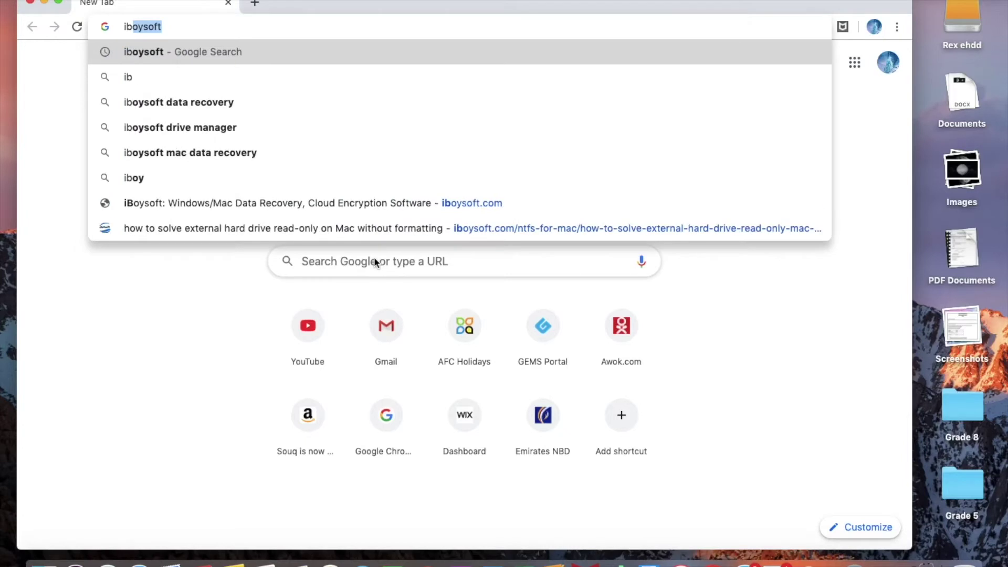
pyautogui.write('y')
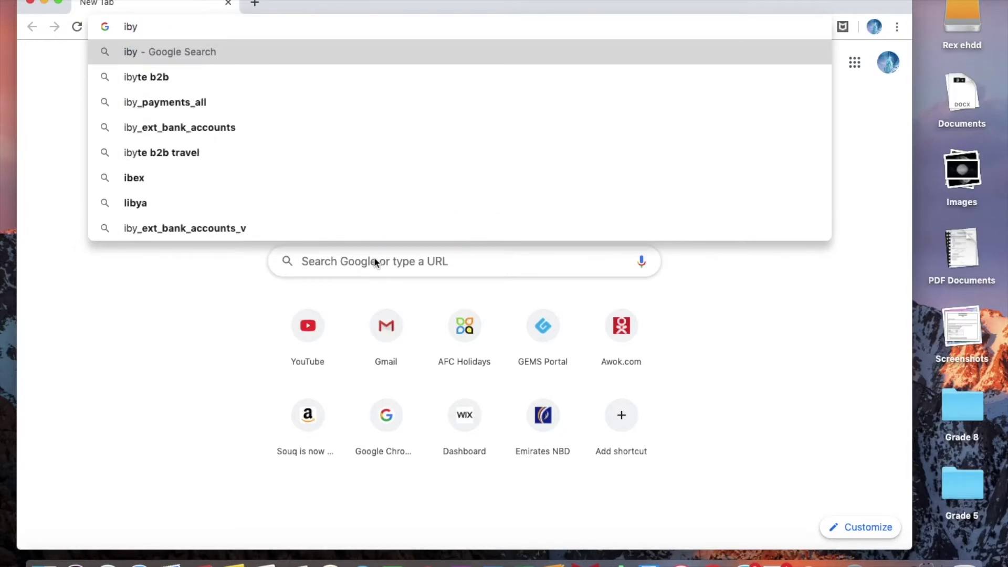
pyautogui.press('BackSpace')
pyautogui.write('oysof')
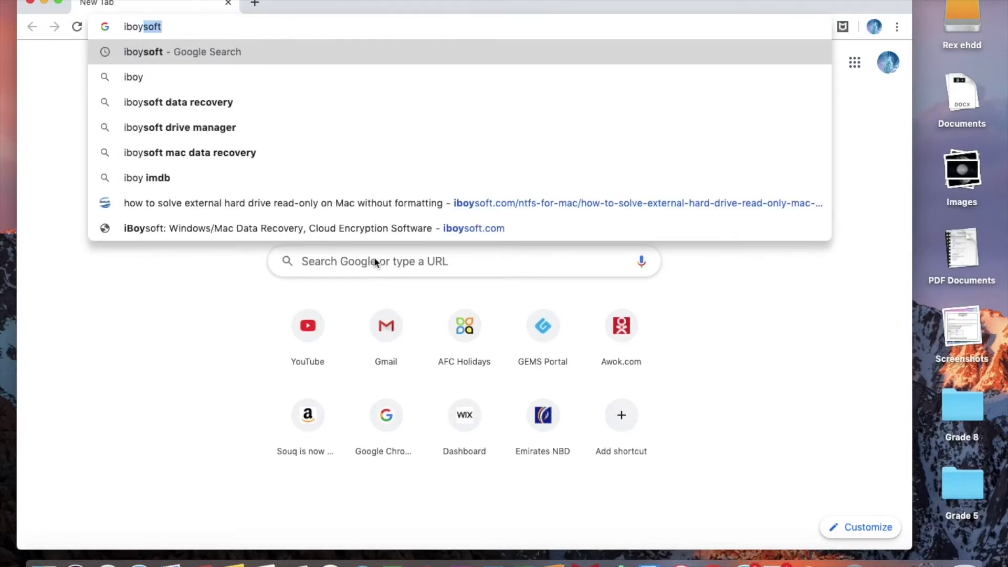
pyautogui.press('BackSpace')
pyautogui.press('BackSpace')
pyautogui.write('oft')
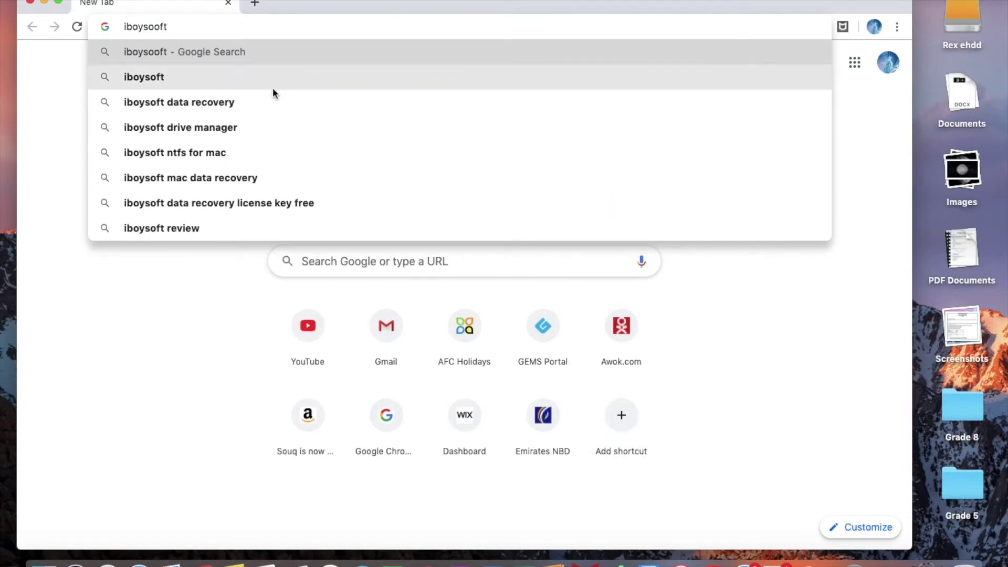
pyautogui.click(159, 28)
pyautogui.press('BackSpace')
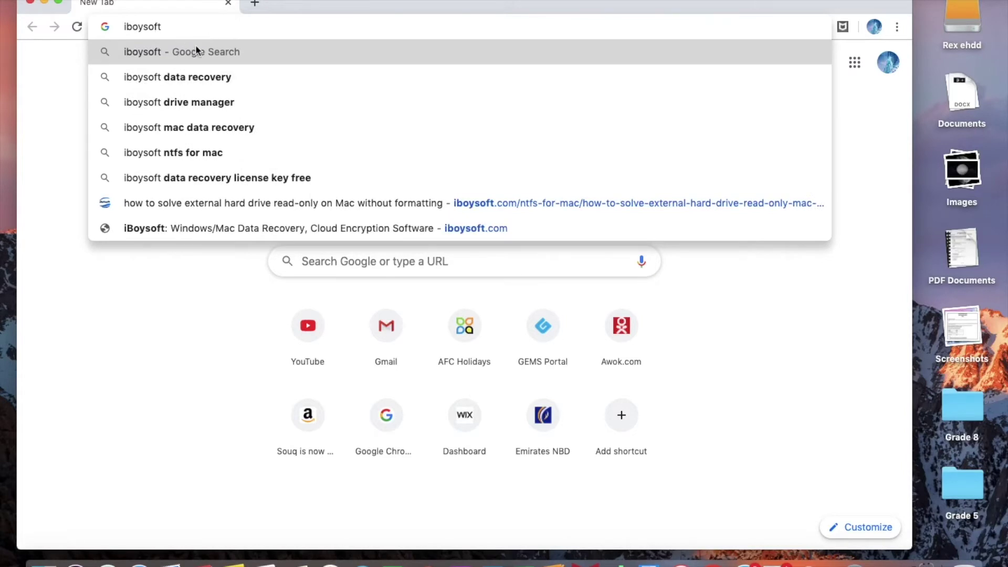
pyautogui.click(199, 157)
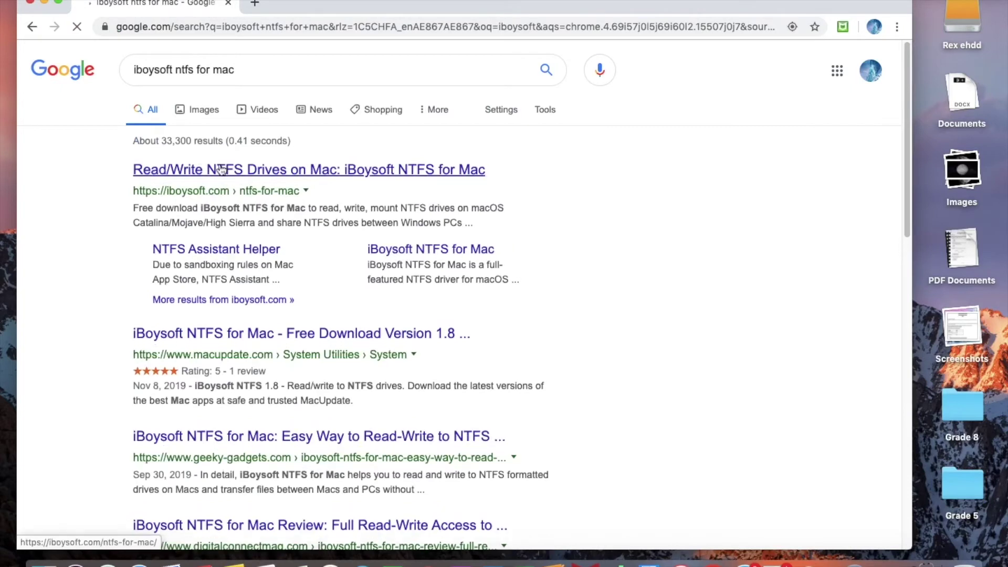
pyautogui.click(234, 172)
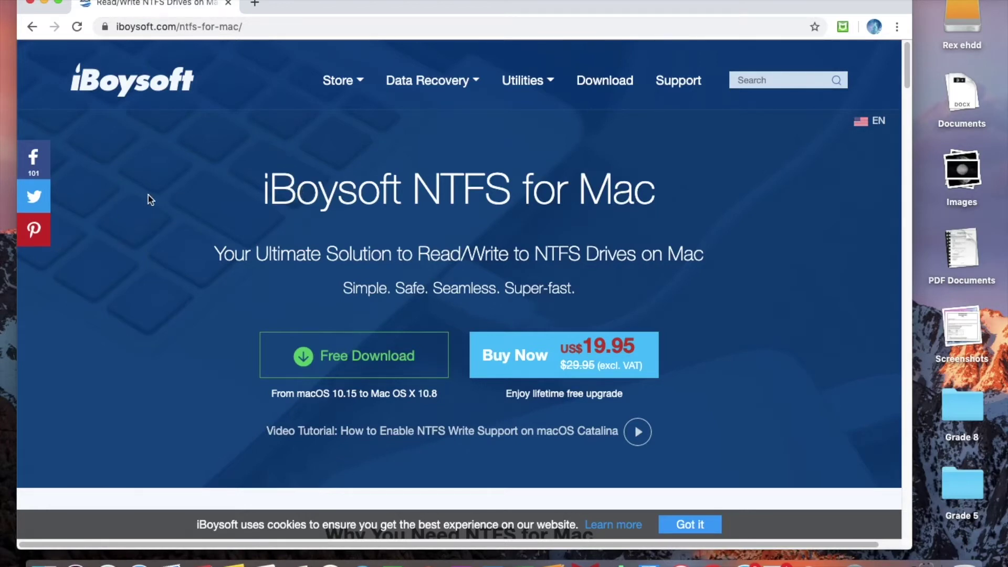
# Step: Download the free version of iBoysoft NTFS for Mac and open the ntfsformac.pkg installer package
pyautogui.scroll(-1, 143, 192)
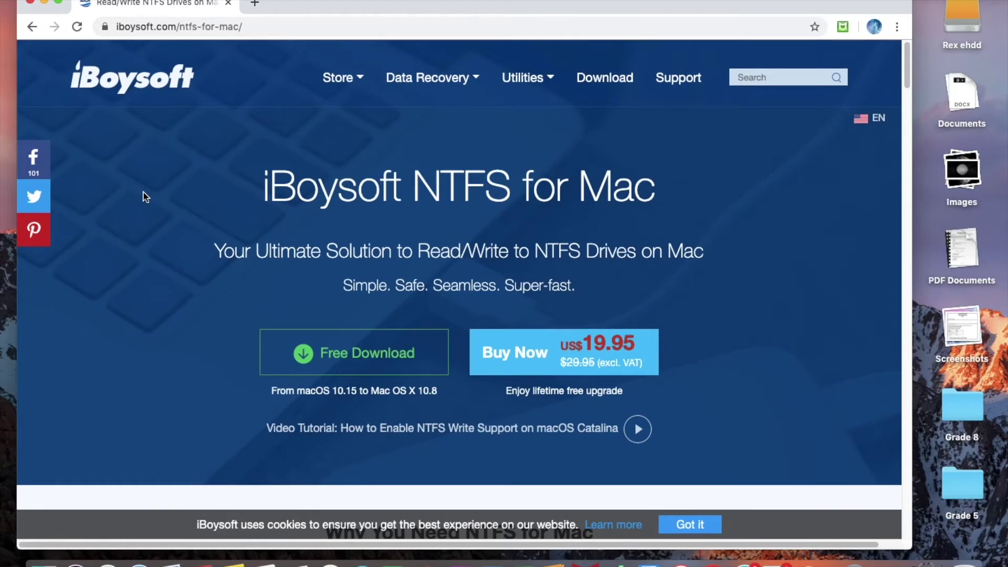
pyautogui.click(391, 377)
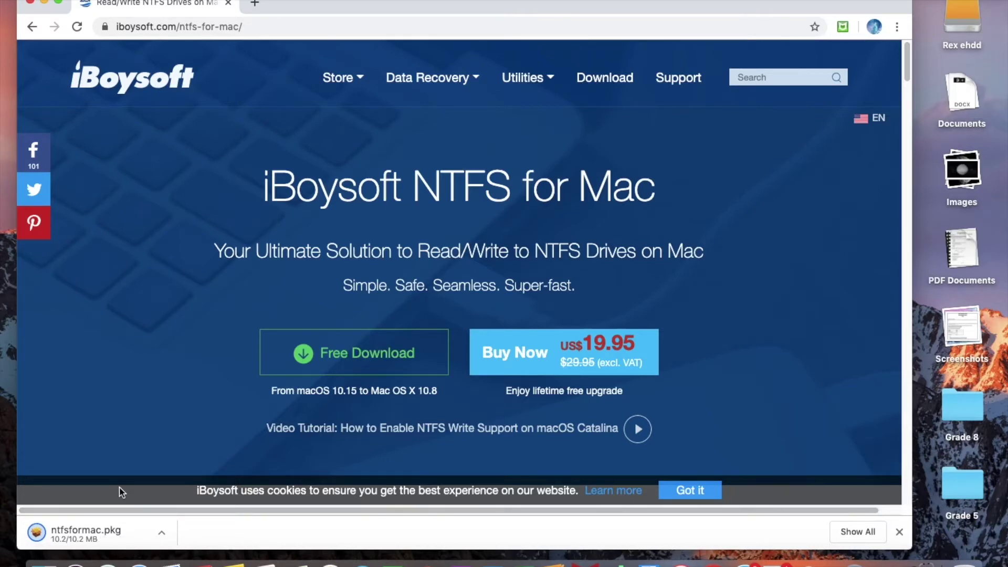
pyautogui.click(131, 531)
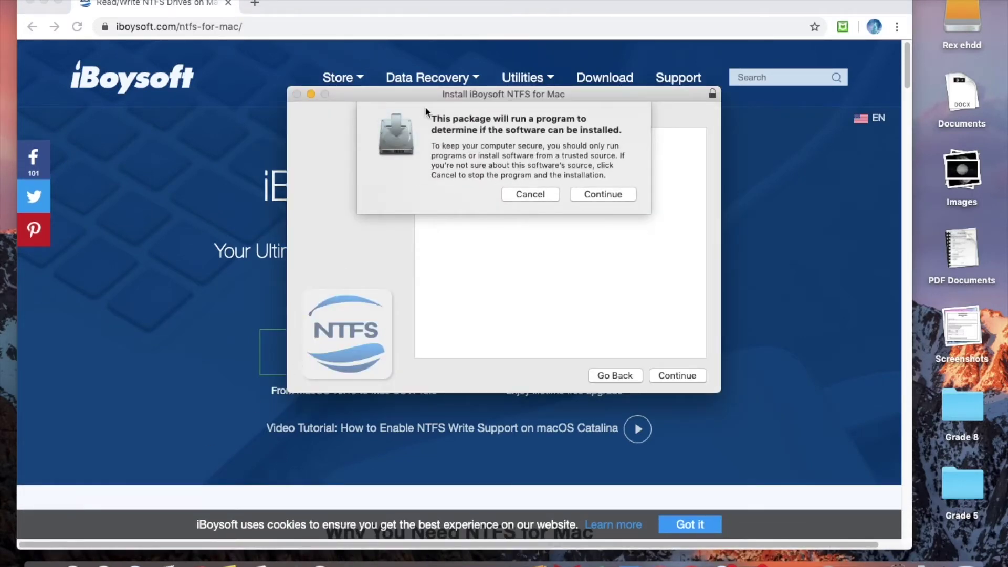
# Step: Run the standard installation of iBoysoft NTFS for Mac on Macintosh HD, authorizing it with the account password
pyautogui.click(606, 193)
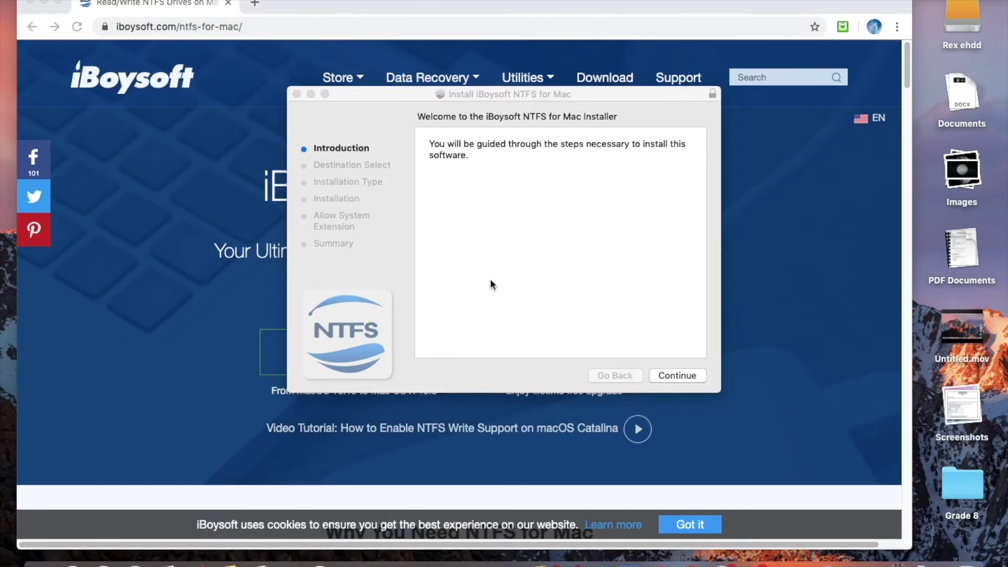
pyautogui.click(685, 375)
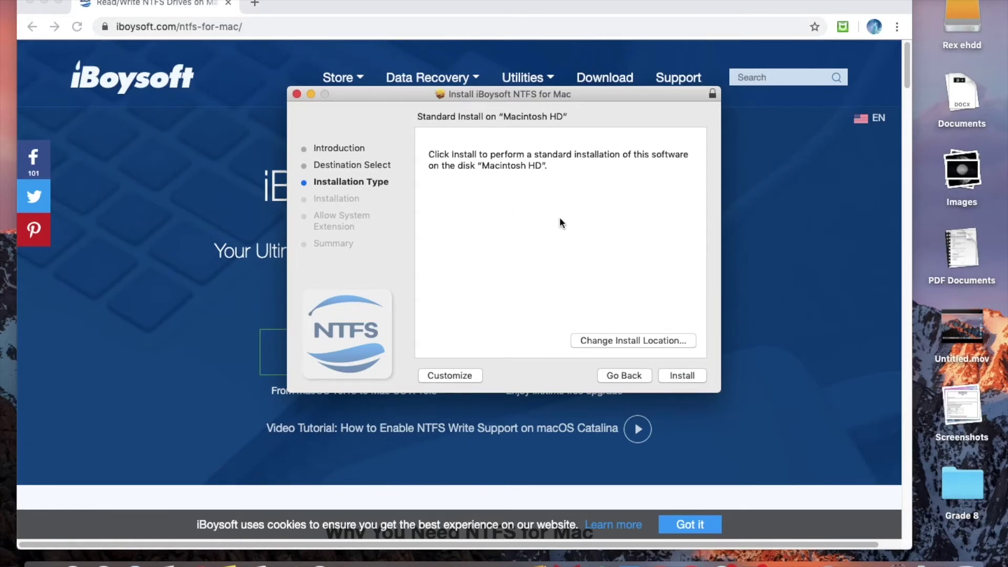
pyautogui.click(683, 375)
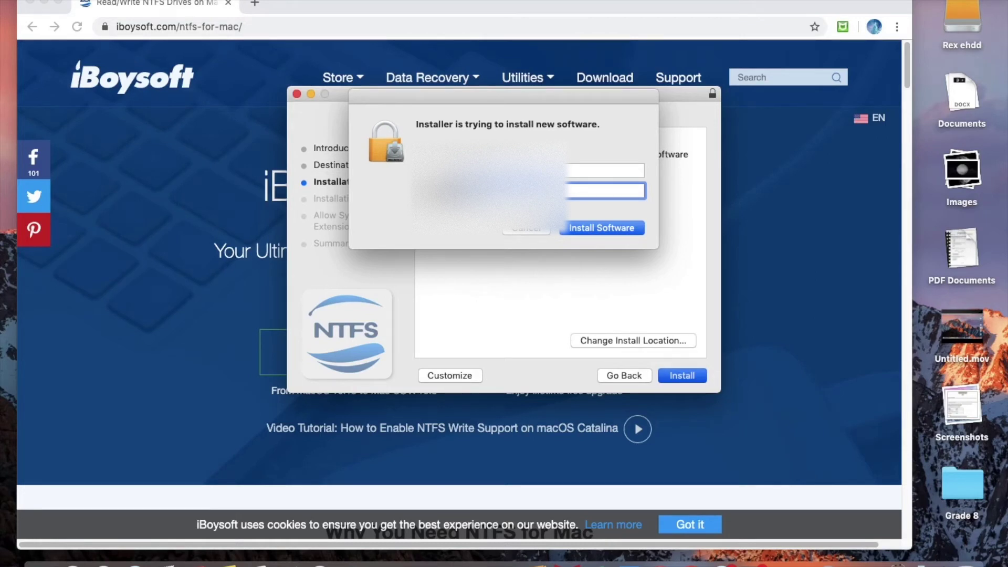
pyautogui.press('Return')
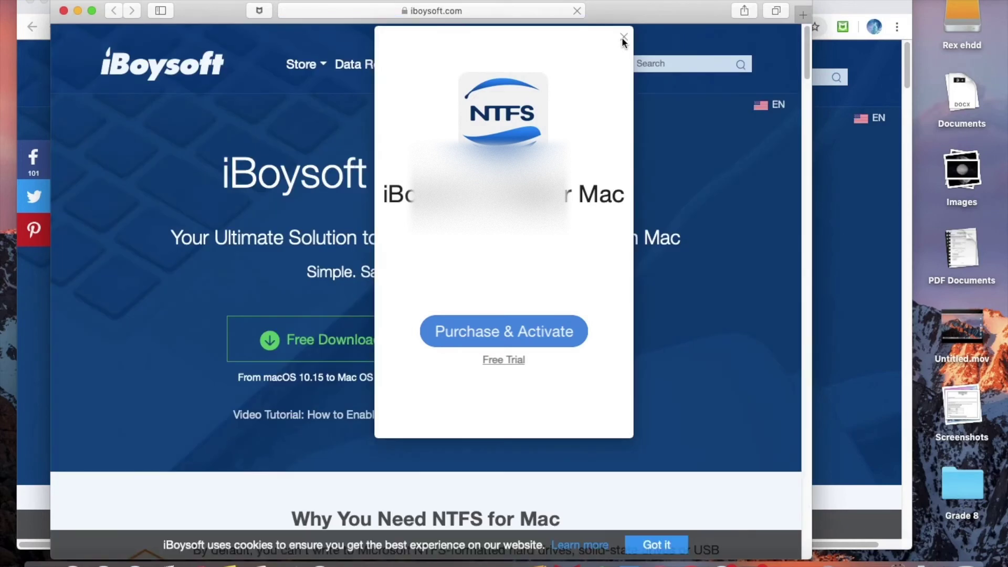
# Step: Dismiss the iBoysoft activation window and close the Safari window showing the product page
pyautogui.click(623, 40)
pyautogui.moveTo(429, 96)
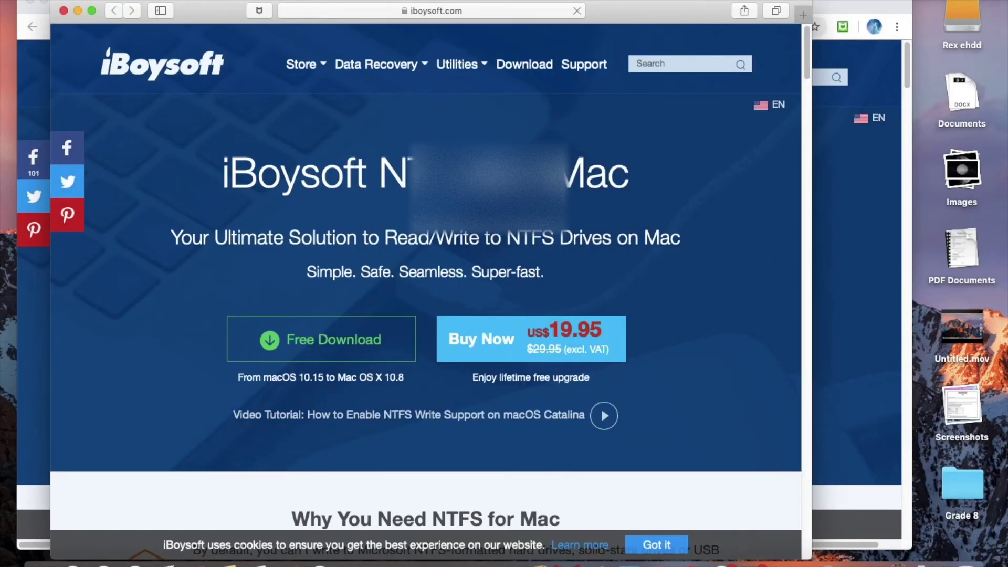
pyautogui.click(63, 11)
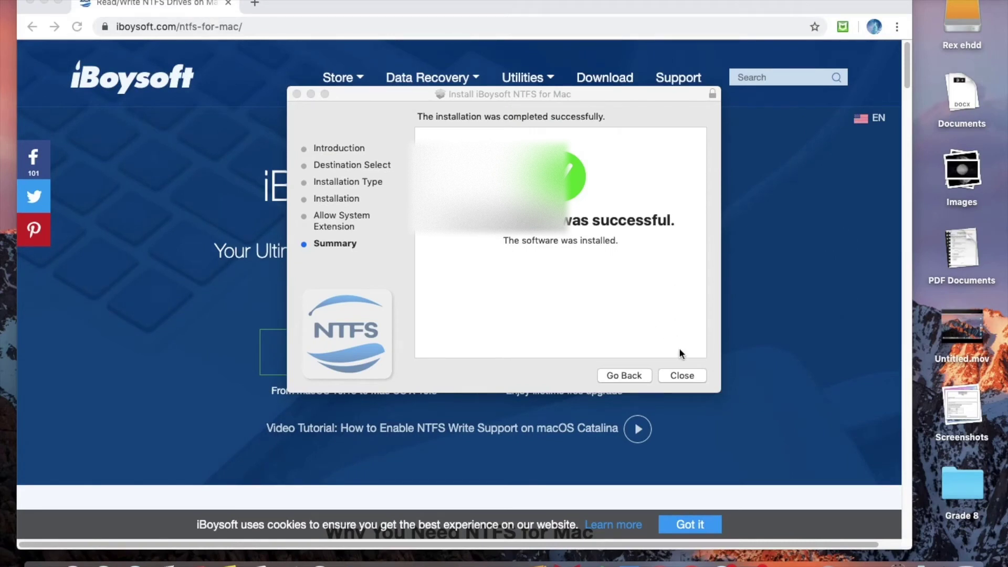
# Step: Finish the installer, keeping the package in its current location, and close the Chrome window
pyautogui.click(683, 376)
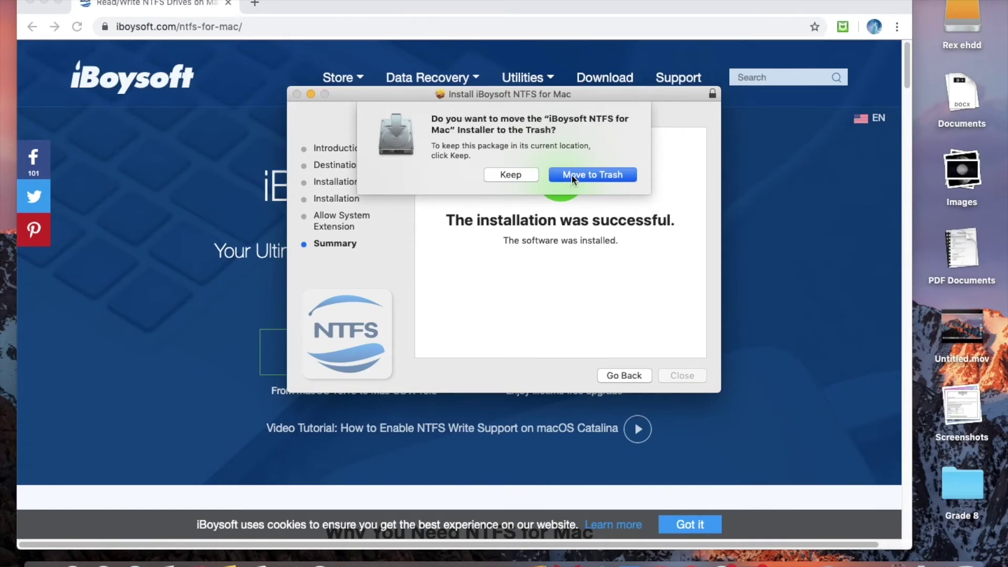
pyautogui.click(532, 177)
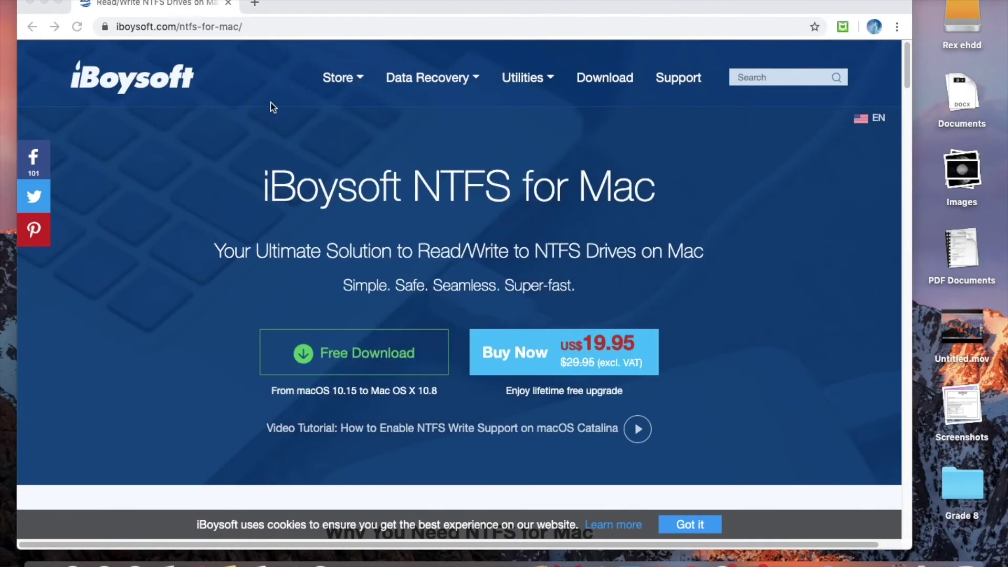
pyautogui.click(30, 2)
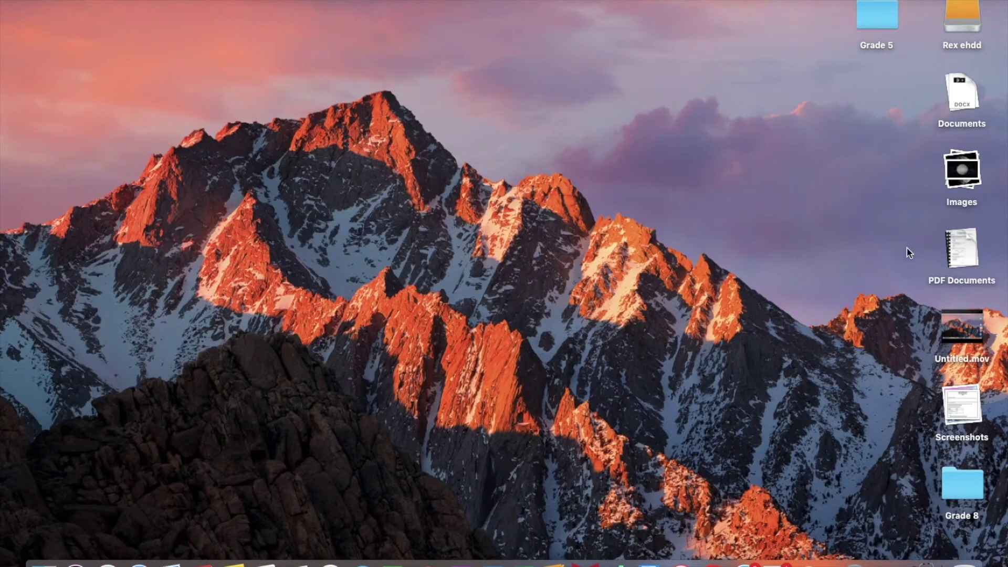
# Step: Launch iBoysoft NTFS for Mac from the installed applications and start its free trial
pyautogui.press('F4')
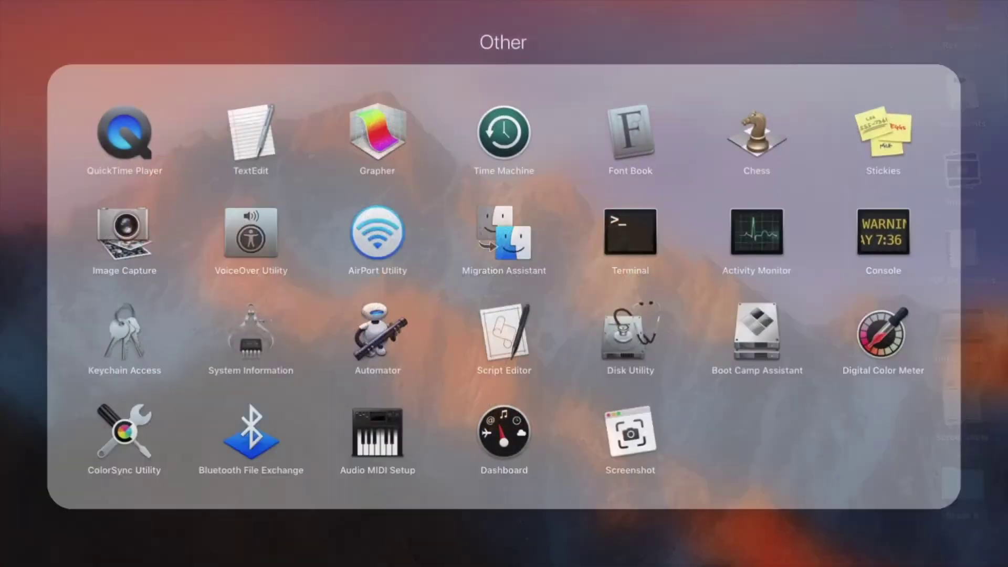
pyautogui.press('Escape')
pyautogui.hscroll(5, 762, 218)
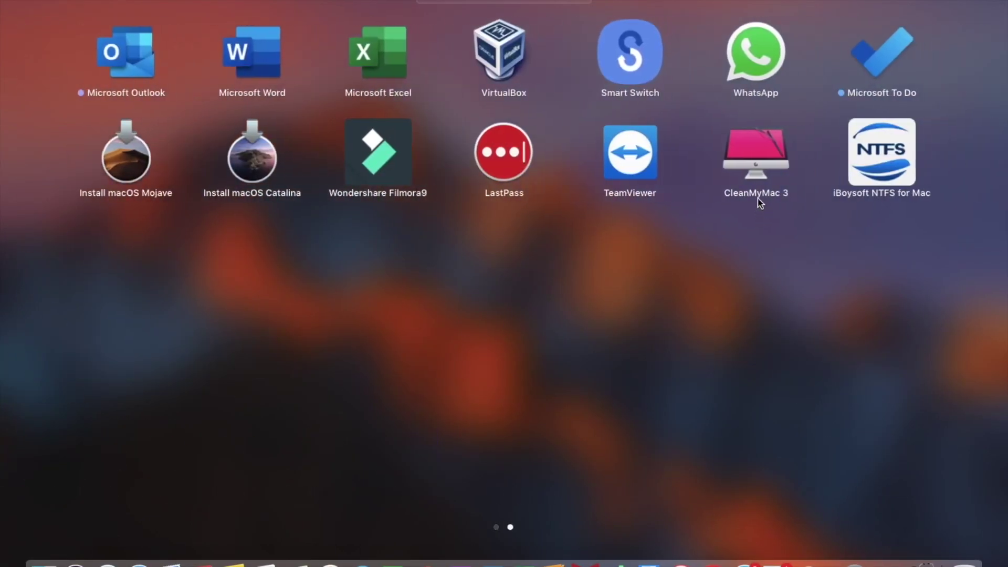
pyautogui.click(895, 165)
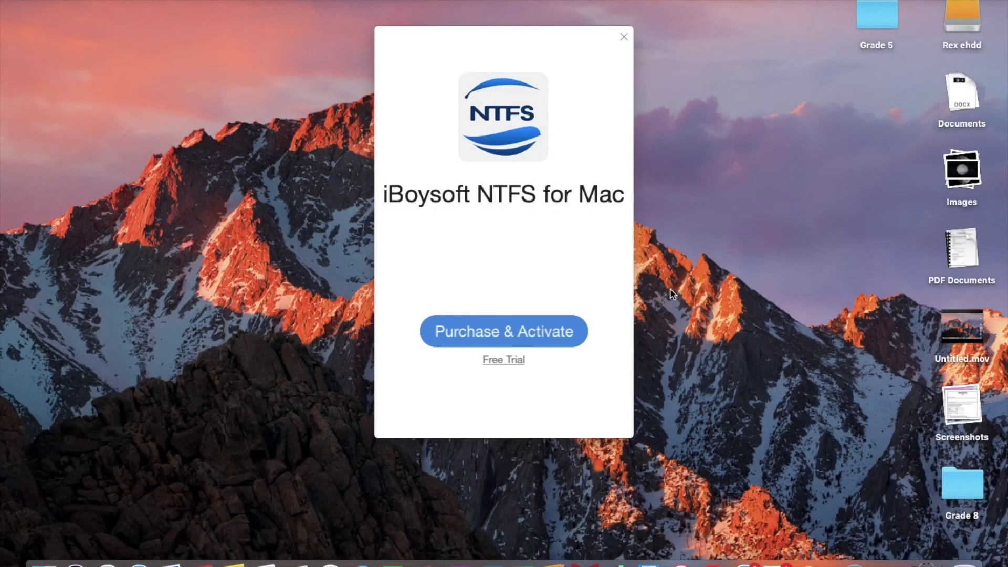
pyautogui.click(510, 362)
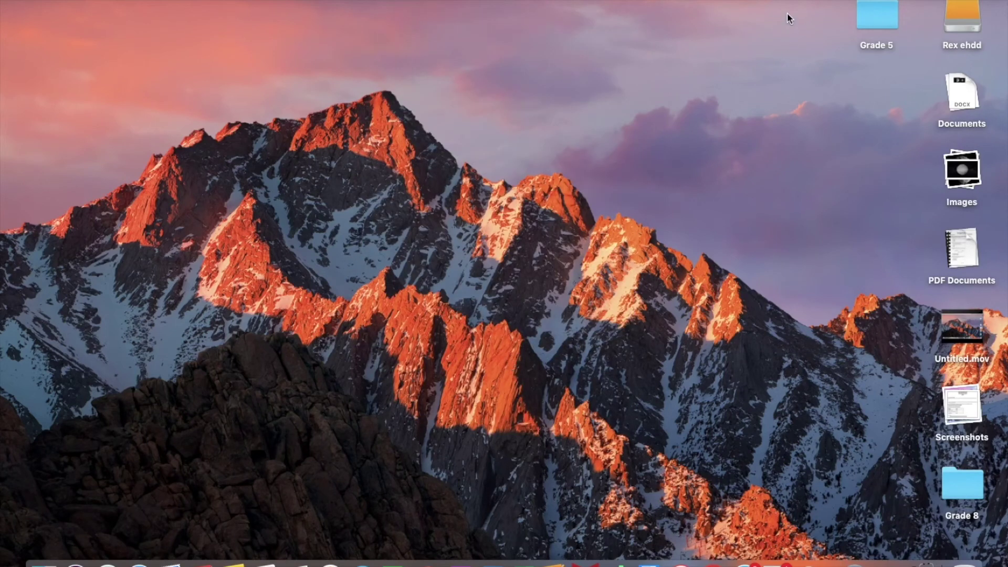
# Step: Unmount the external hard drive and mount it again with iBoysoft NTFS for Mac
pyautogui.click(961, 16)
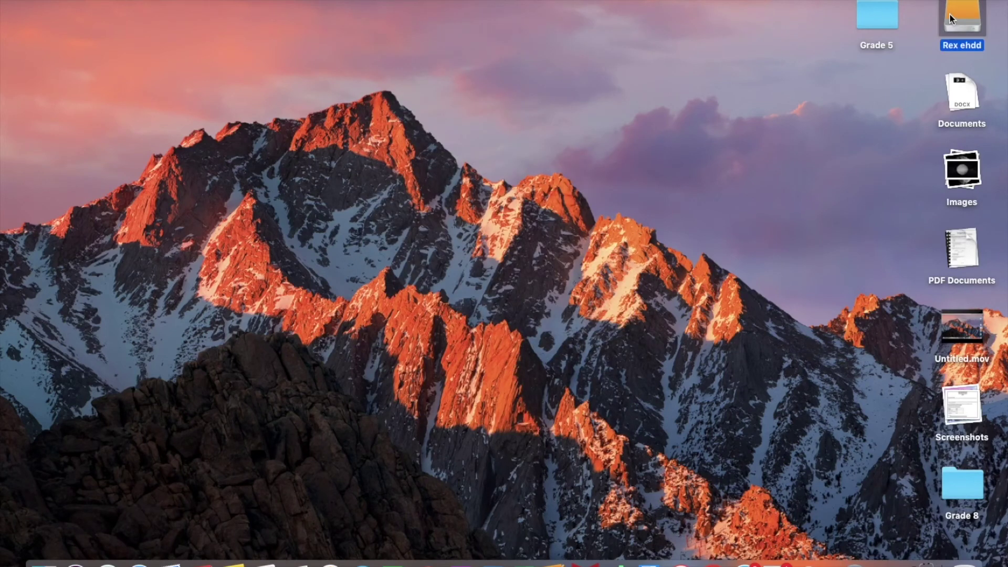
pyautogui.click(776, 84)
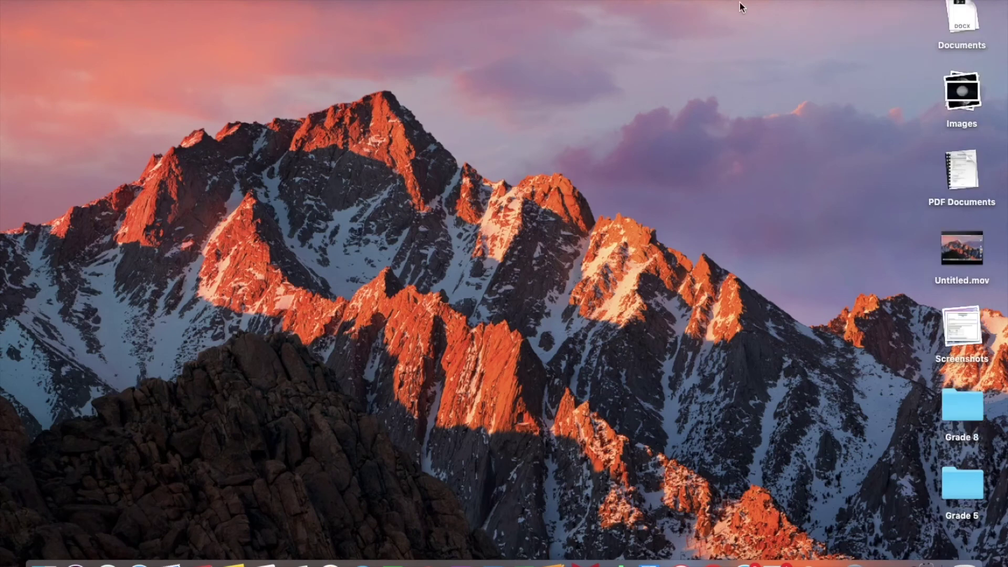
pyautogui.click(740, 3)
pyautogui.click(808, 96)
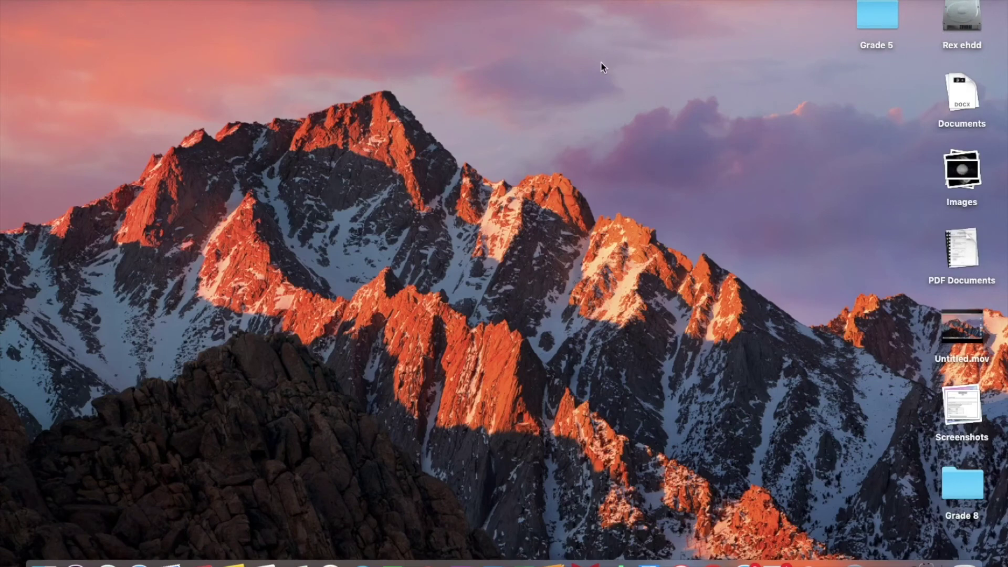
# Step: Open the external hard drive's contents and expand the Documents stack on the desktop
pyautogui.click(972, 21)
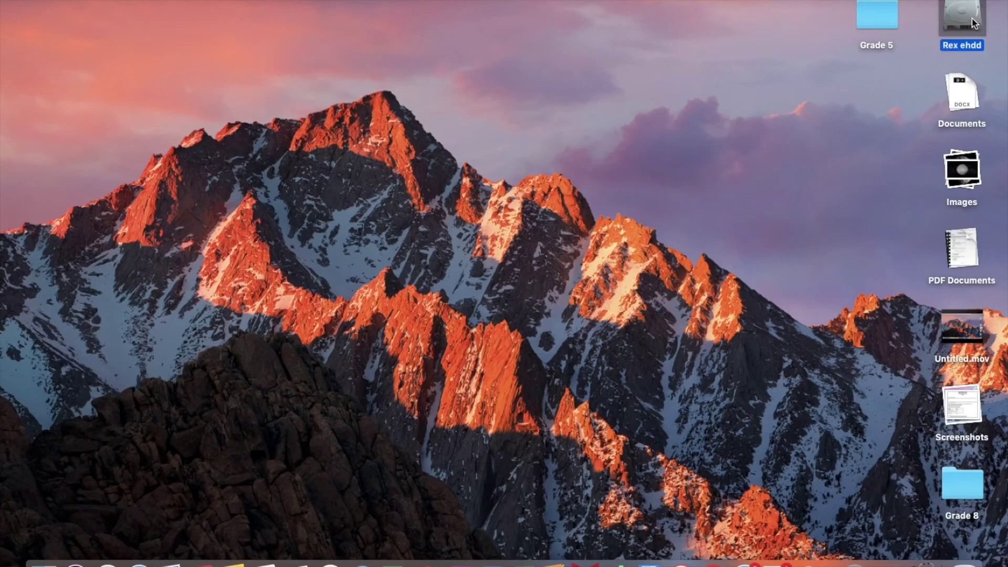
pyautogui.doubleClick(973, 21)
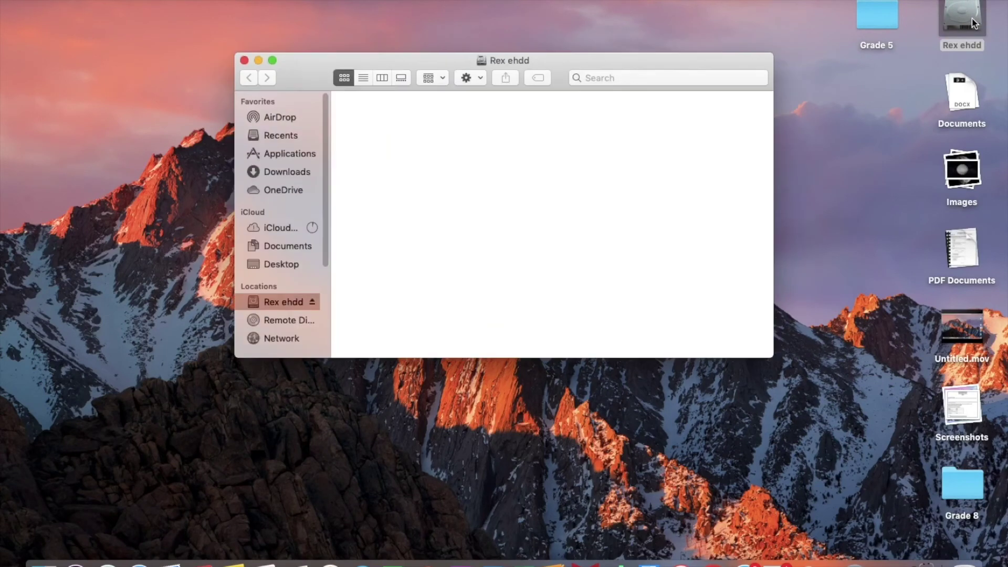
pyautogui.click(960, 97)
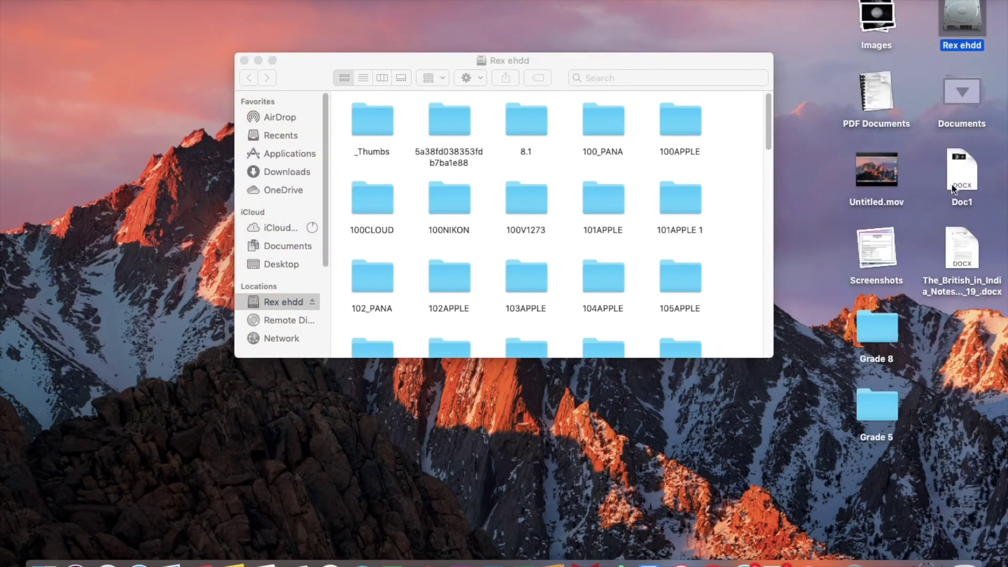
# Step: Copy Doc1 between the desktop and the external drive, keeping both files where the name already exists
pyautogui.moveTo(954, 189); pyautogui.dragTo(970, 318)
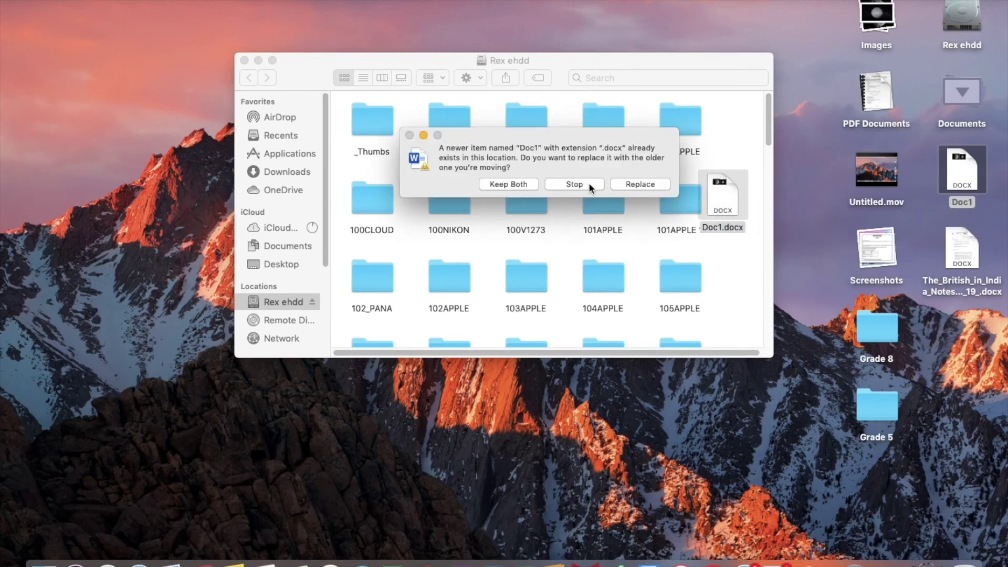
pyautogui.click(536, 183)
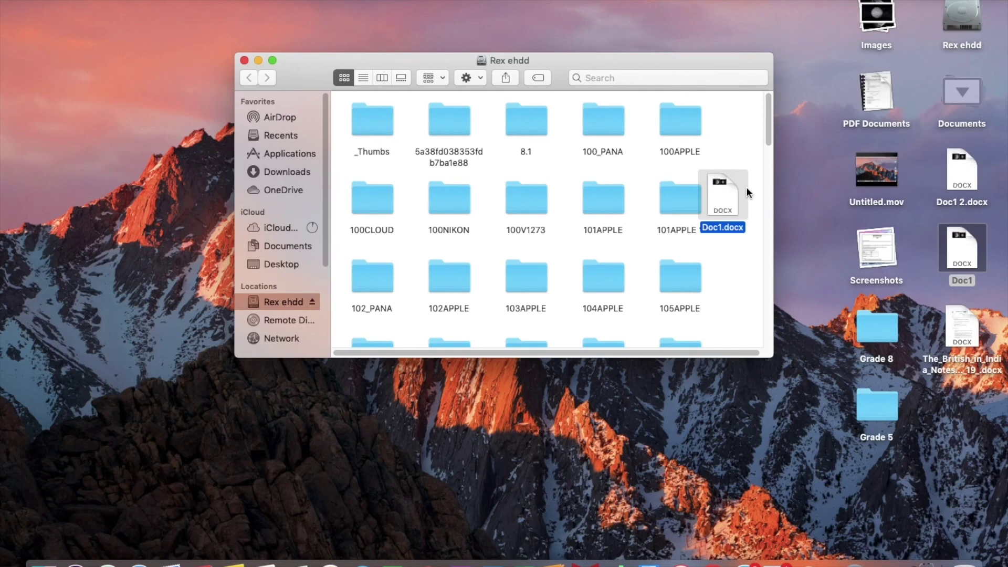
# Step: Delete Doc1.docx from the external hard drive immediately
pyautogui.rightClick(712, 190)
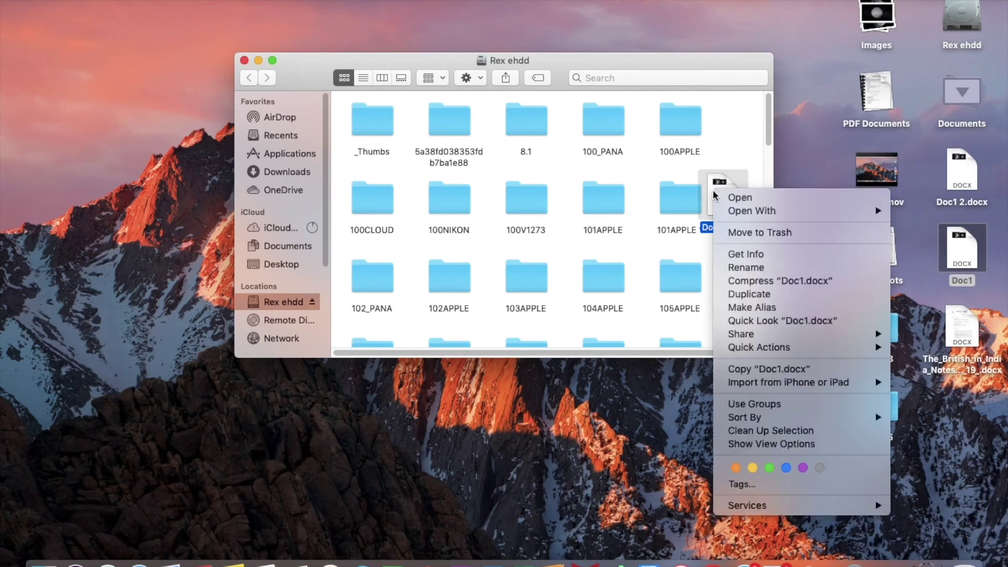
pyautogui.click(738, 229)
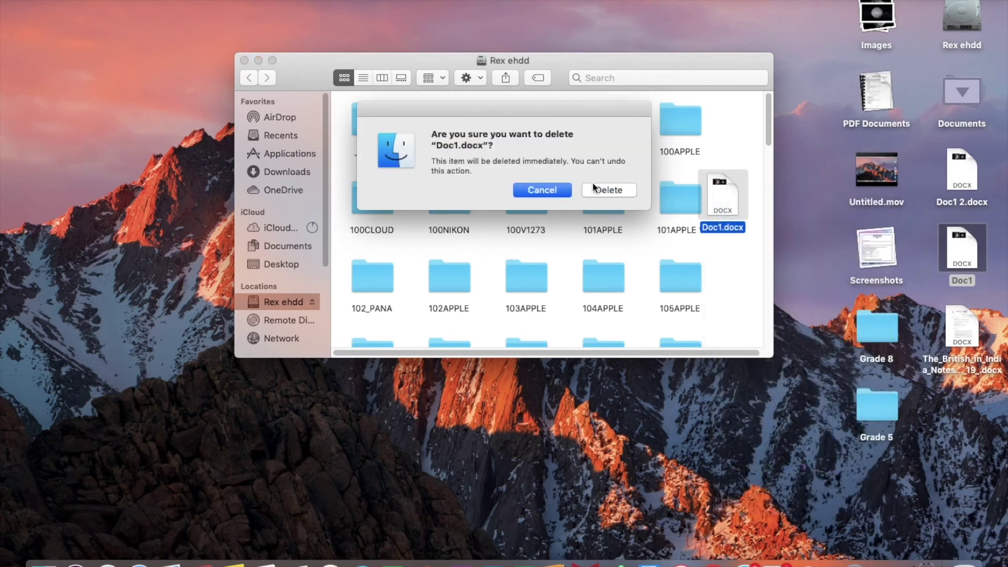
pyautogui.click(609, 190)
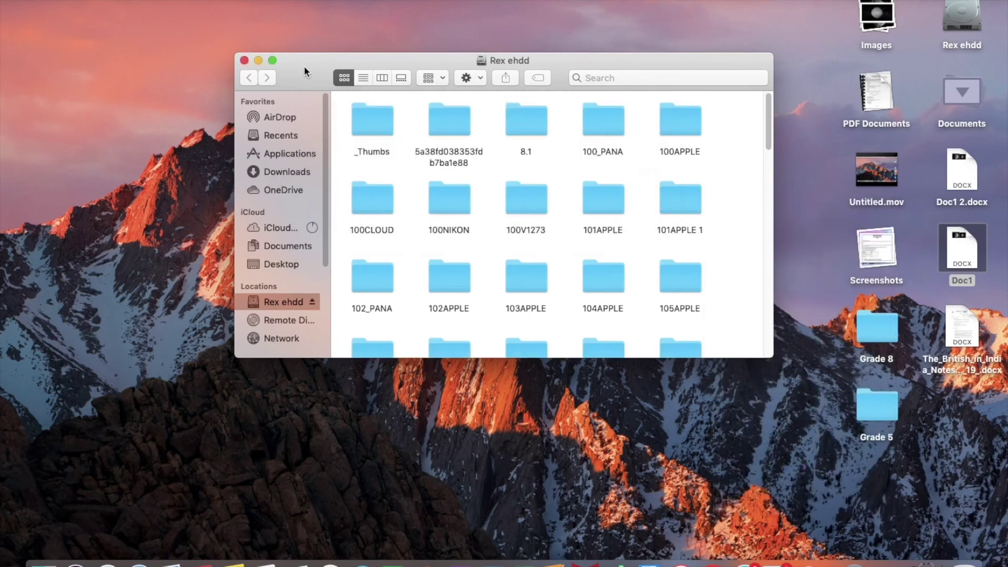